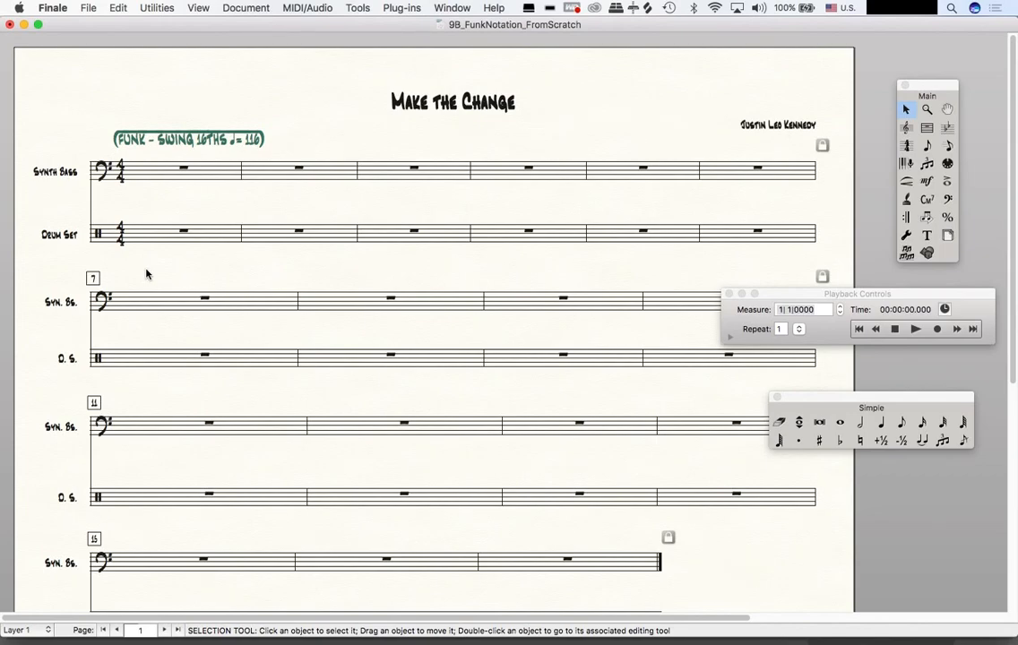
Cycle the active layer through Layers 1, 2, 3 and 4, and return to Layer 1.
left_click(37, 631)
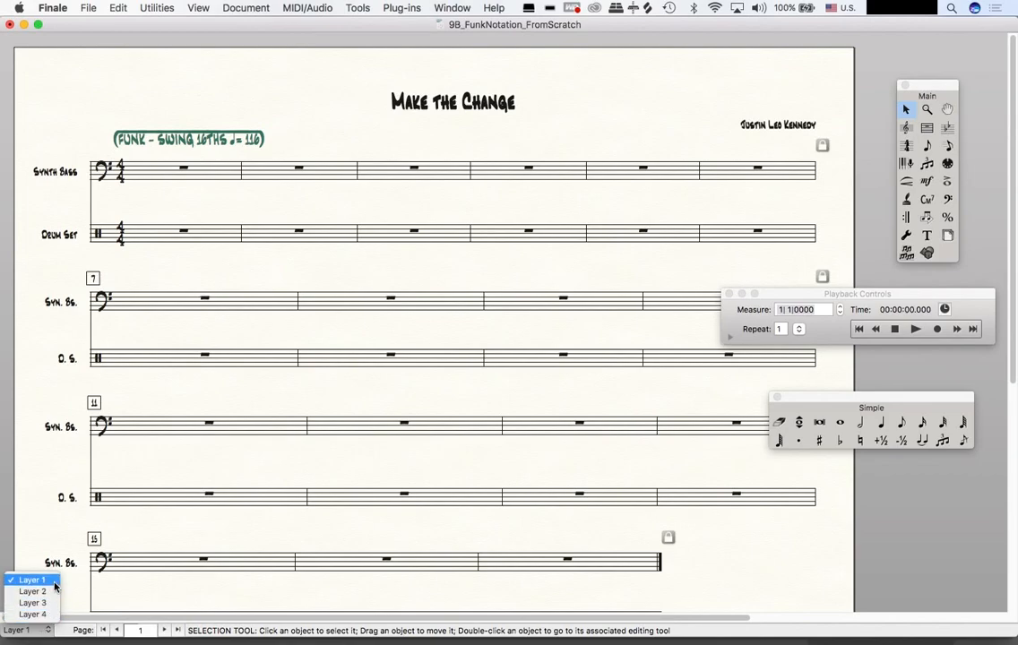
left_click(28, 536)
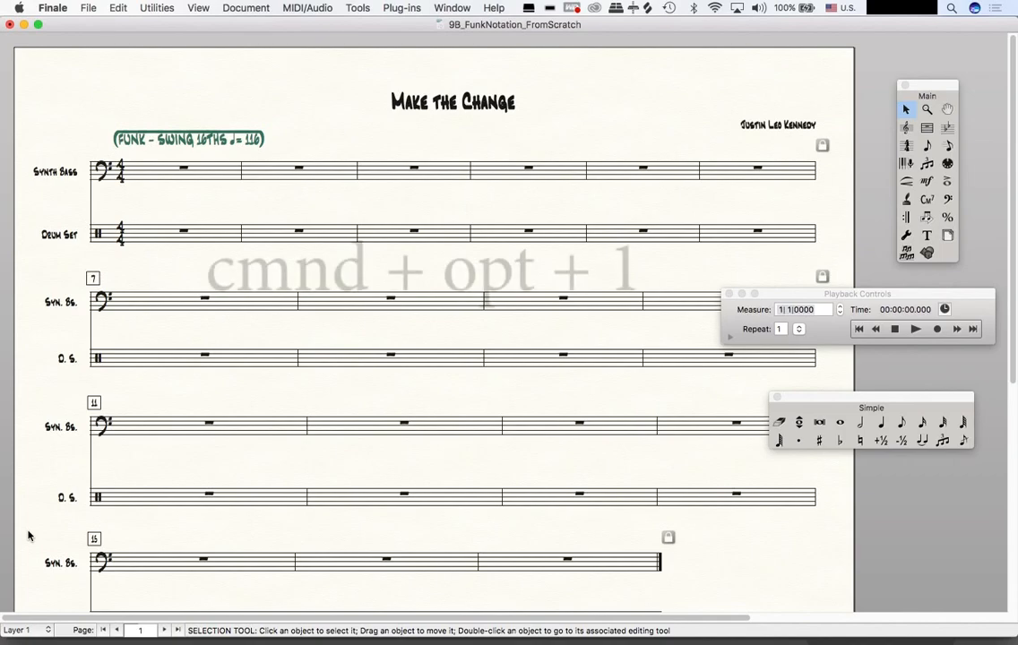
key("super+alt+1")
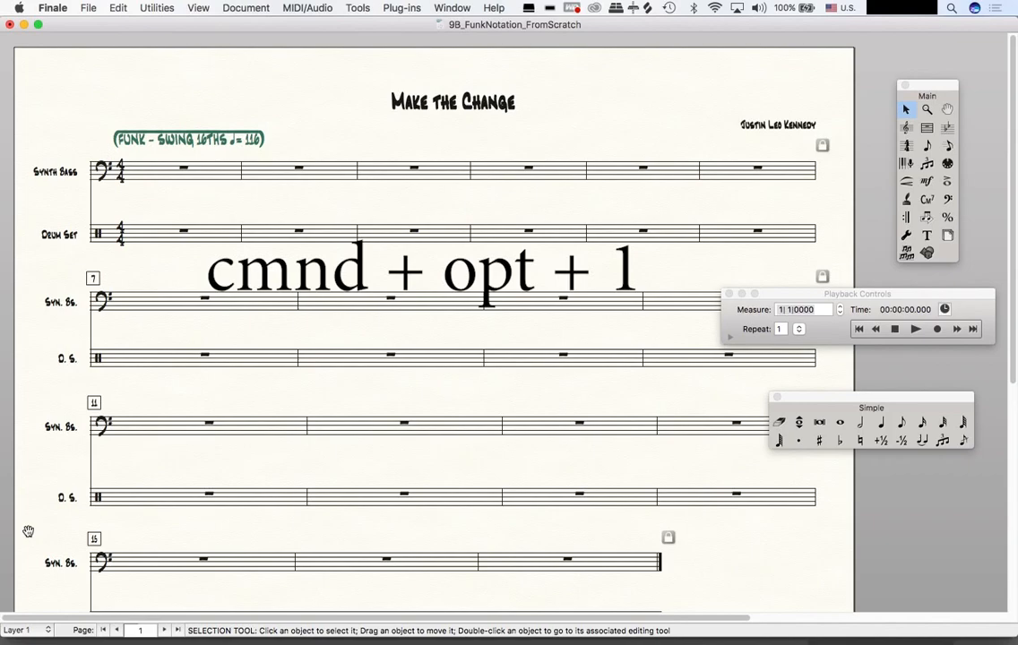
key("super+alt+2")
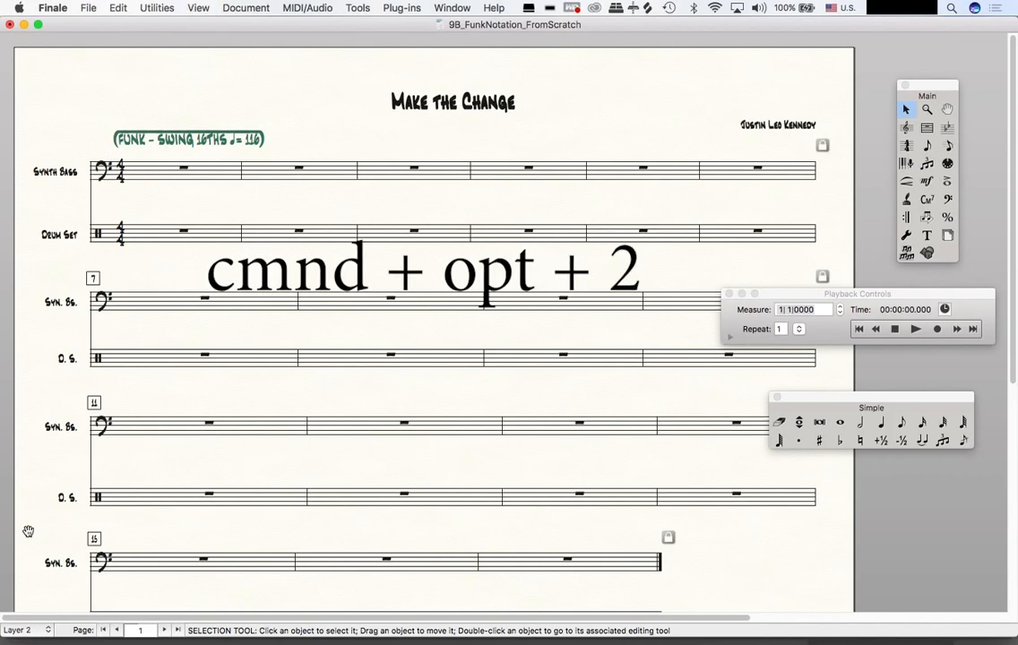
key("super+alt+3")
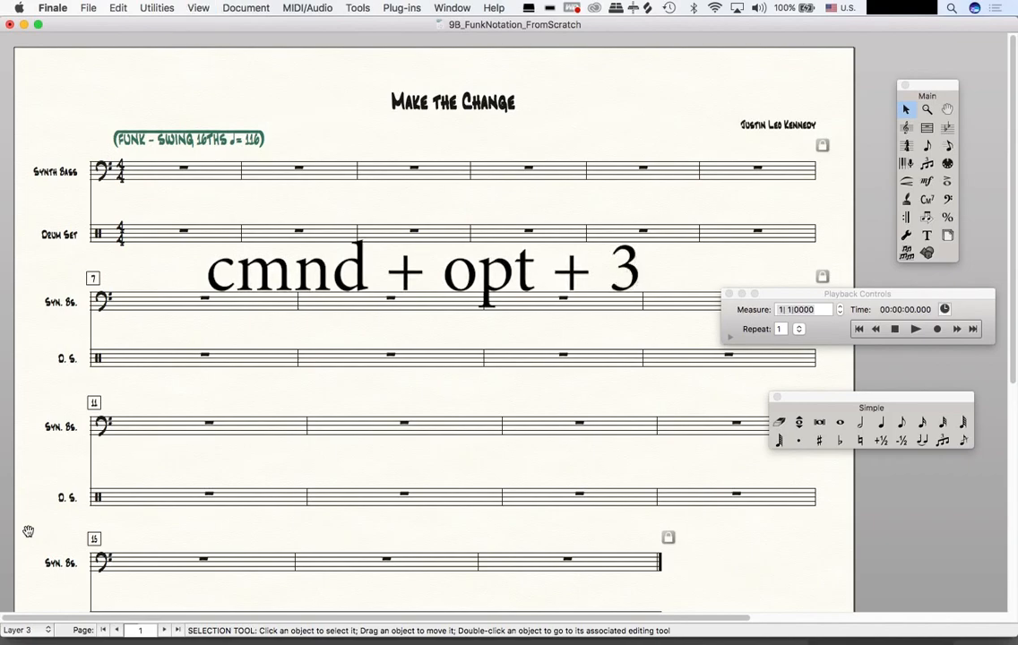
key("super+alt+4")
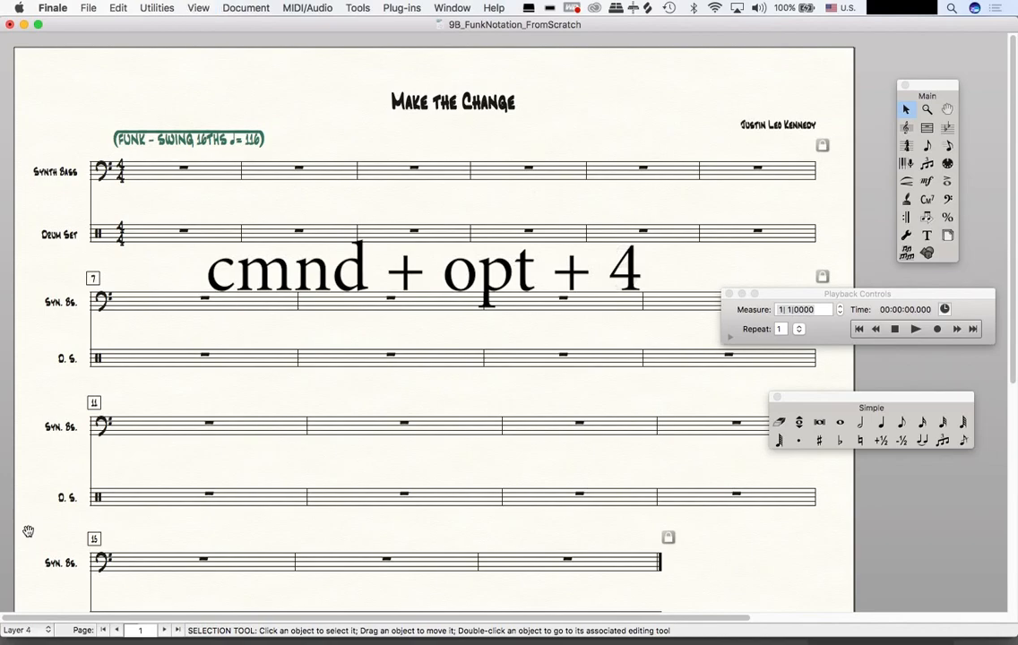
key("super+alt+1")
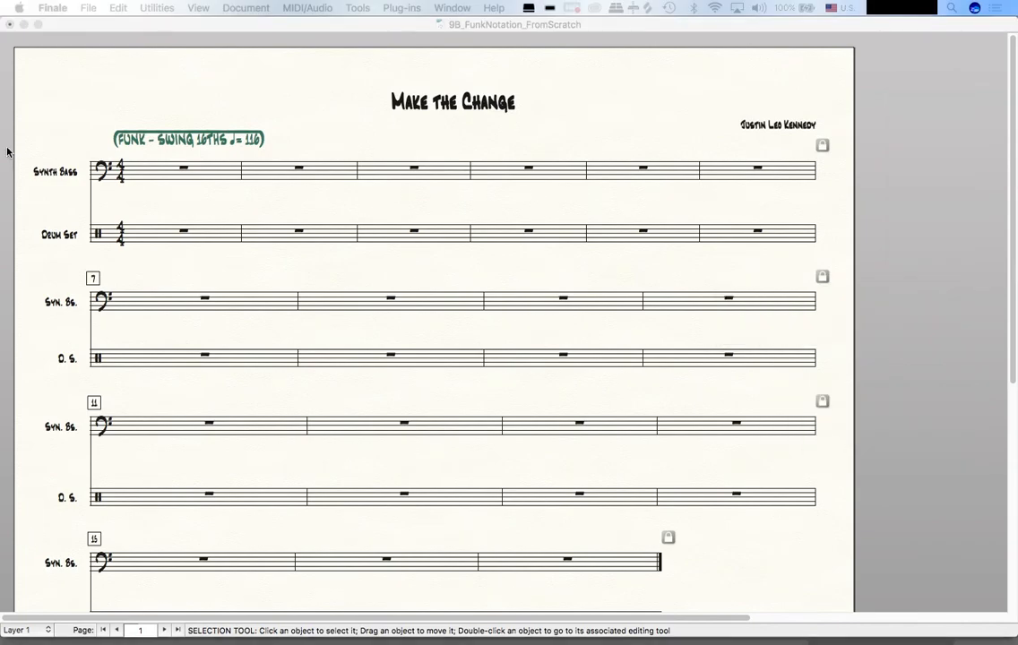
With Simple Entry in Layer 1, enter two Hi-Hat Closed eighth notes on beat 1 of the Drum Set's first measure.
left_click(372, 29)
left_click(929, 147)
key("Left")
key("Left")
key("Up")
key("Up")
key("Up")
key("Up")
key("Up")
key("Up")
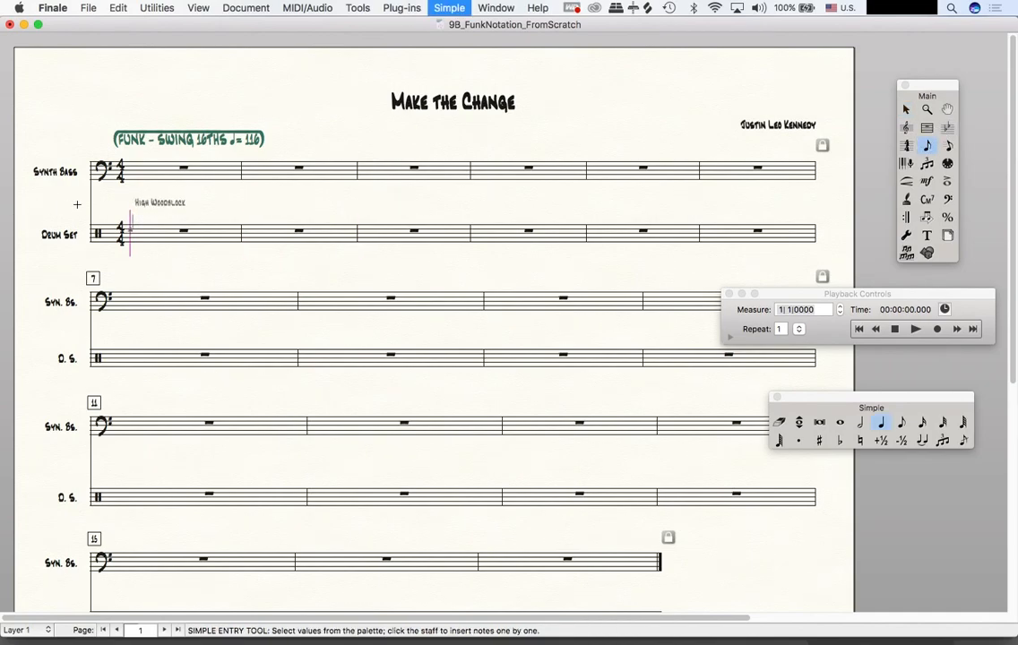
key("Down")
key("Down")
key("Up")
key("Up")
key("Up")
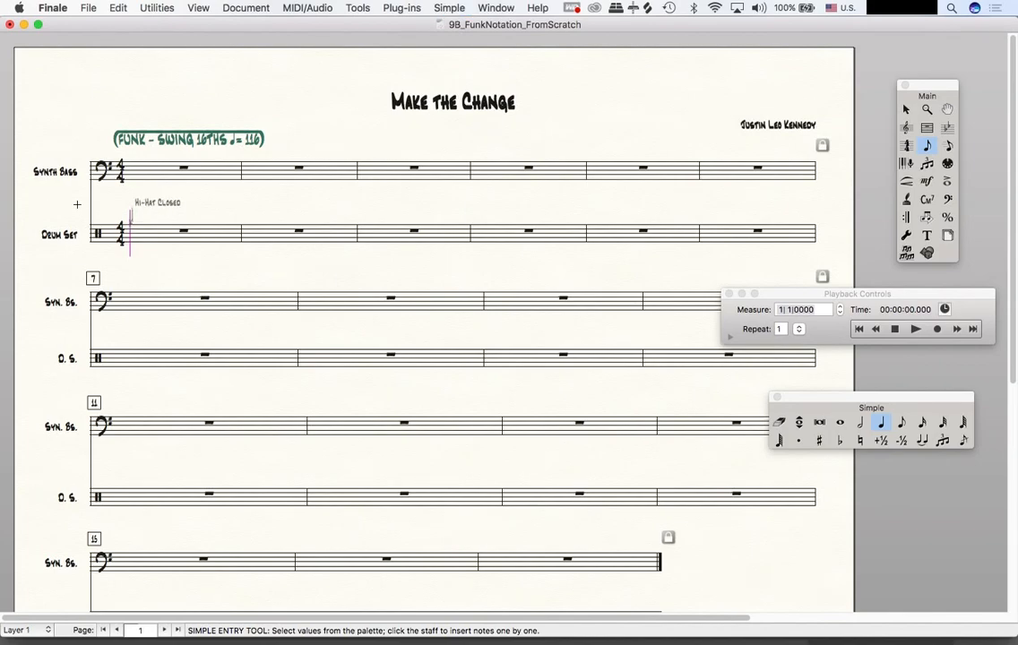
key("4")
key("Return")
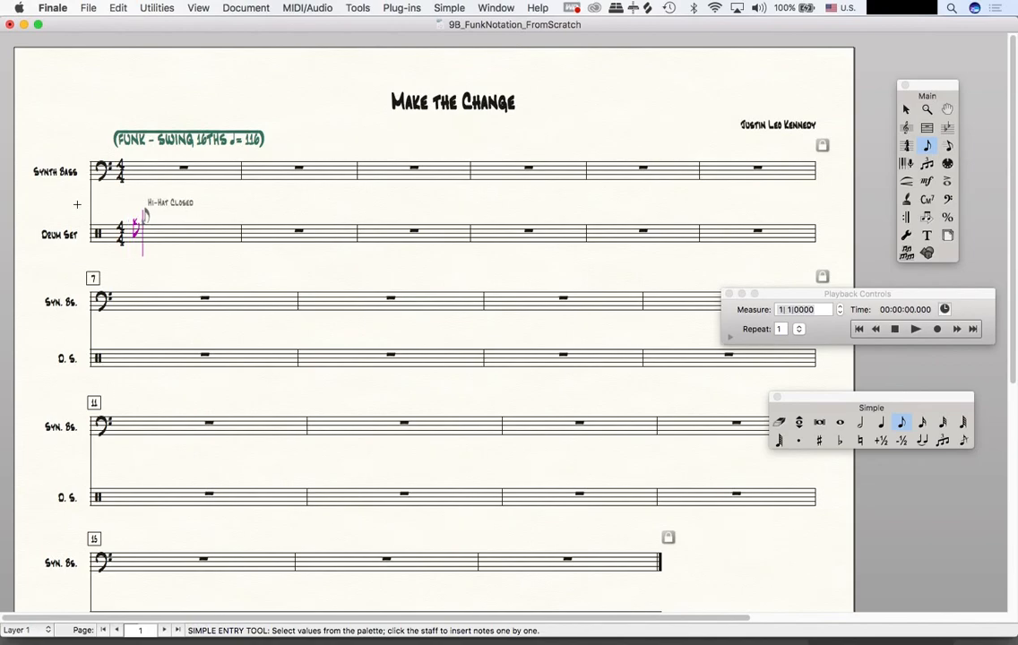
key("Return")
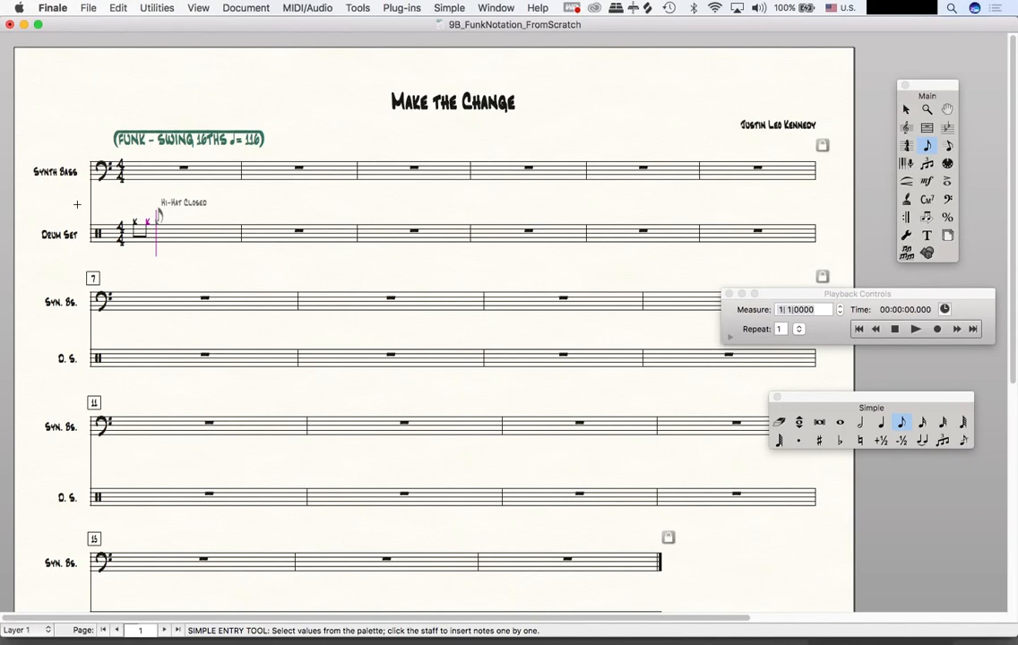
Complete measure 1 with closed hi-hats: an eighth and two sixteenths on beats 2 and 4, two eighths on beat 3.
key("Return")
key("Return")
key("Return")
key("Return")
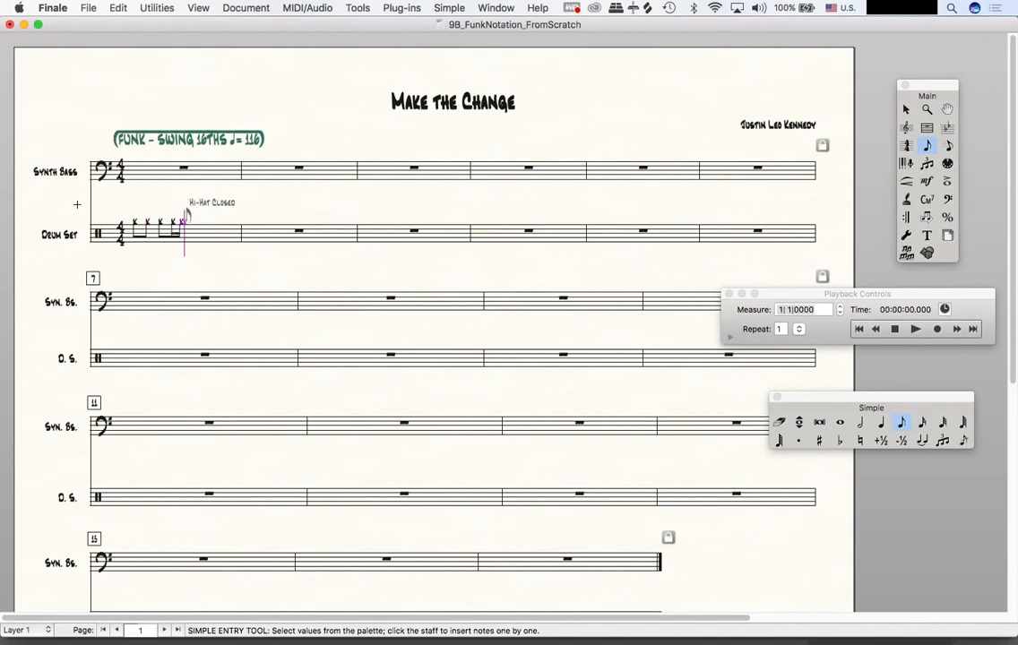
key("Return")
key("Return")
key("Return")
key("Return")
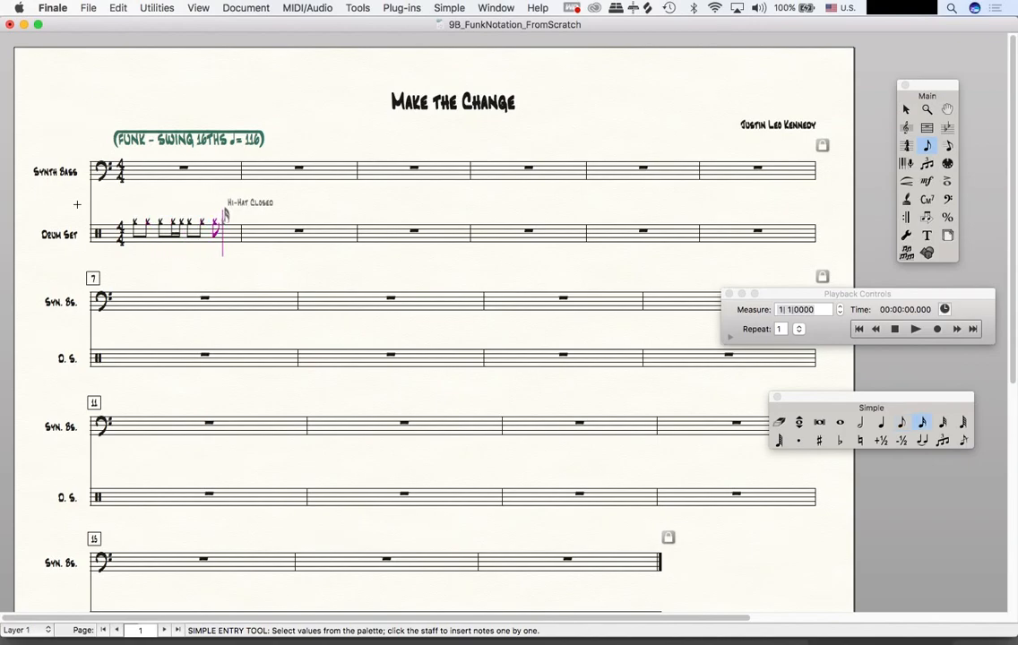
key("4")
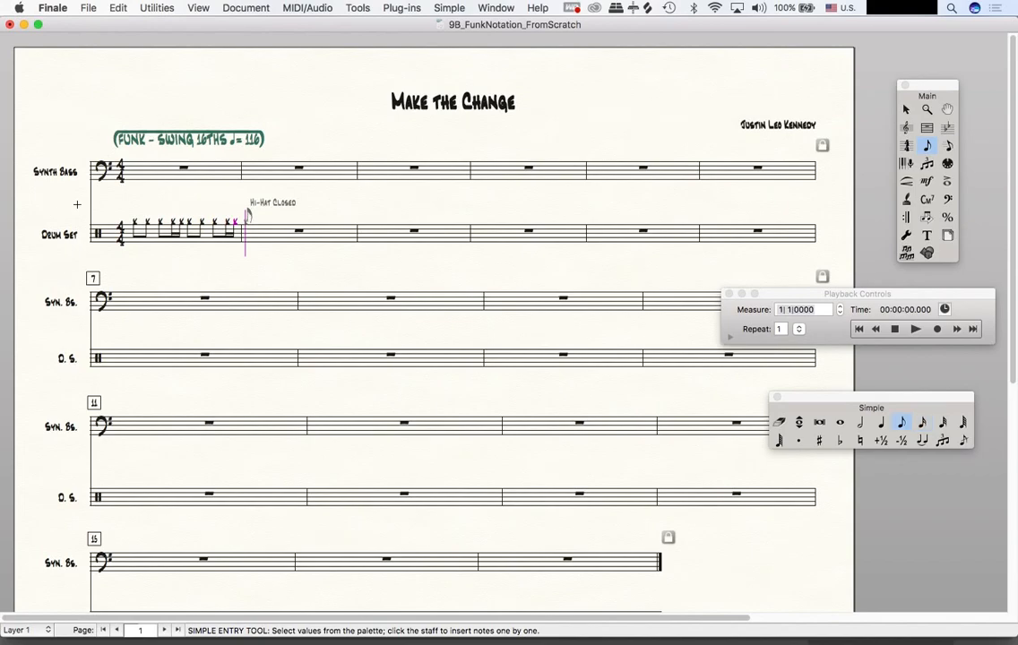
Fill Drum Set measure 2 with closed hi-hats: an eighth and two sixteenths on beat 1, eighth notes on beats 2 to 4.
key("Return")
key("Return")
key("Return")
key("Return")
key("Return")
key("Return")
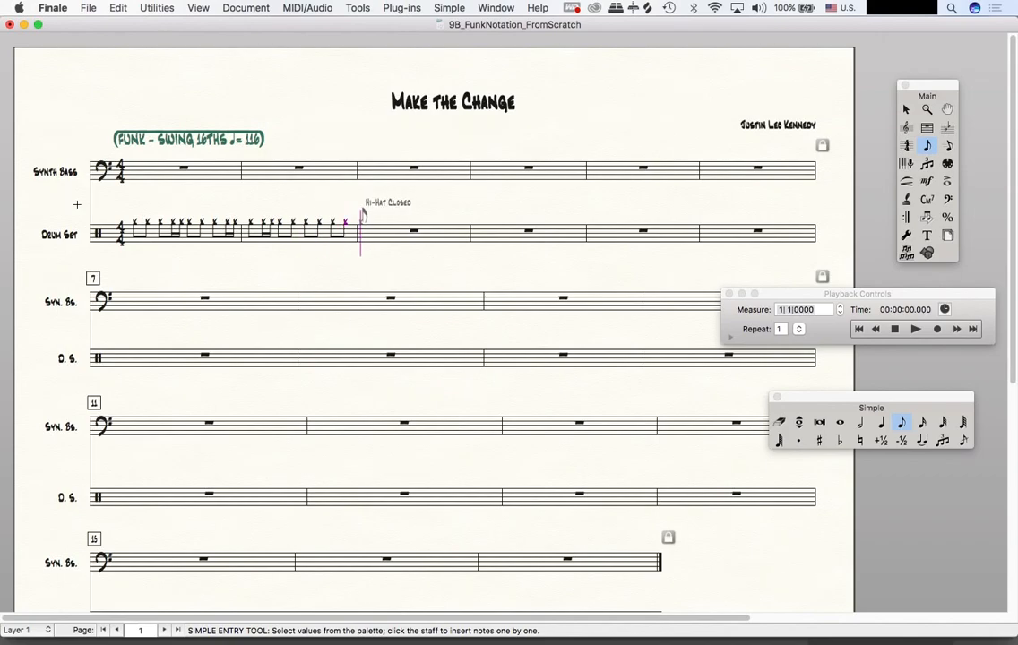
Change the last hi-hat note of measure 2 to Hi-Hat Open and attach the open (o) articulation to it.
key("Left")
key("Up")
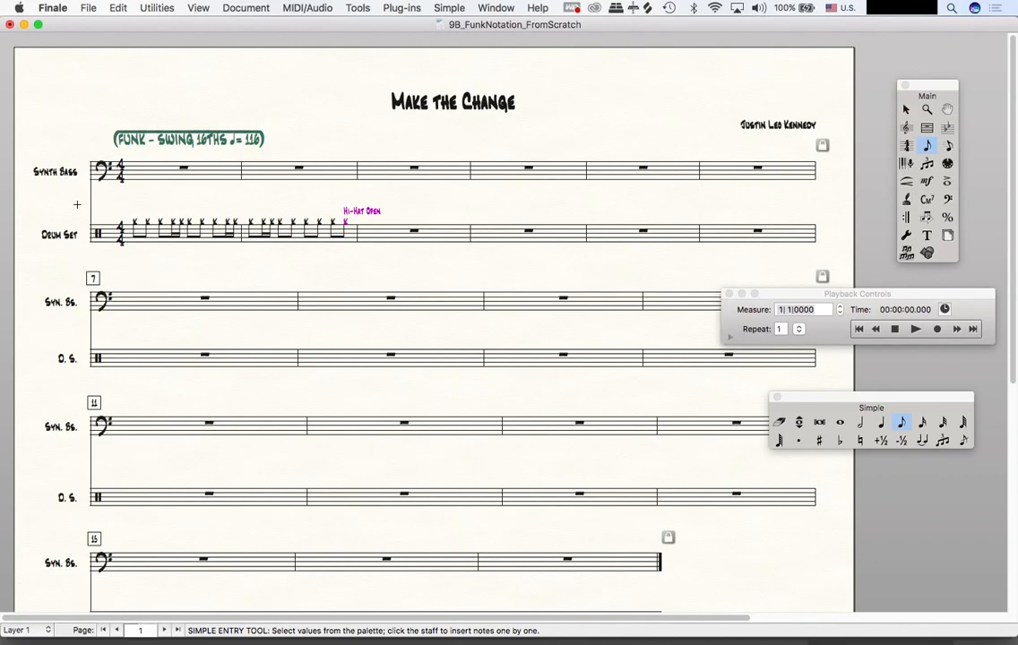
left_click(947, 181)
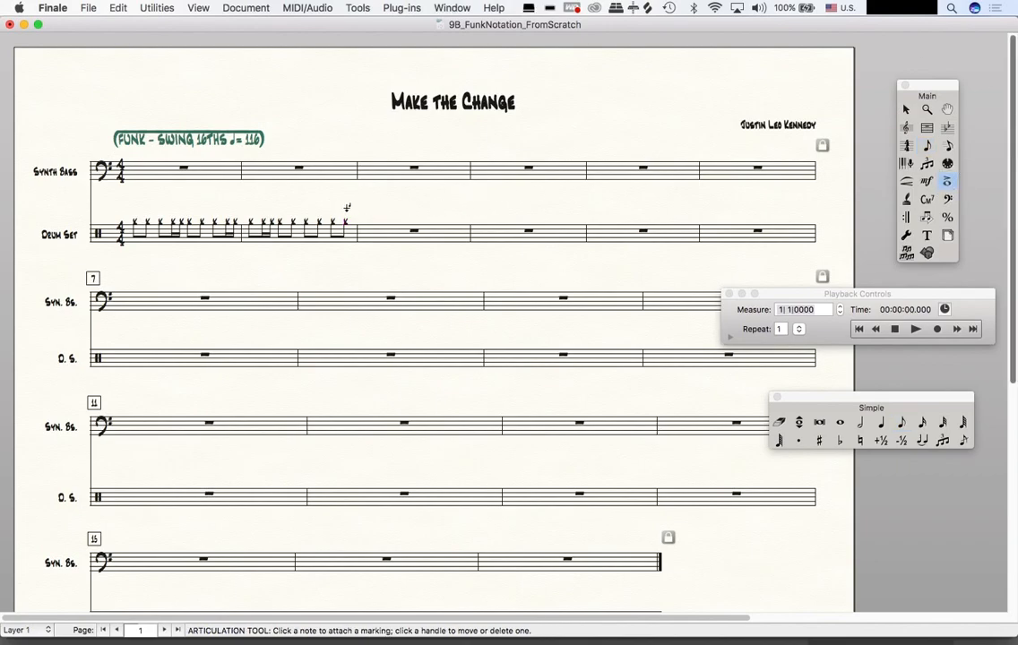
left_click(345, 215)
scroll(391, 199, "down", 5)
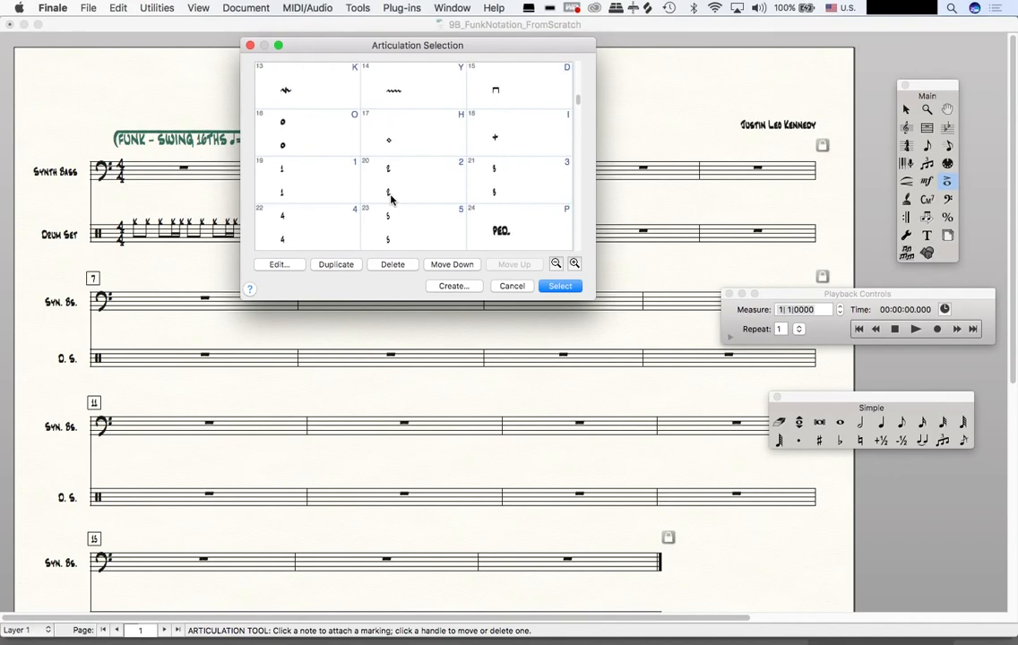
left_click(307, 155)
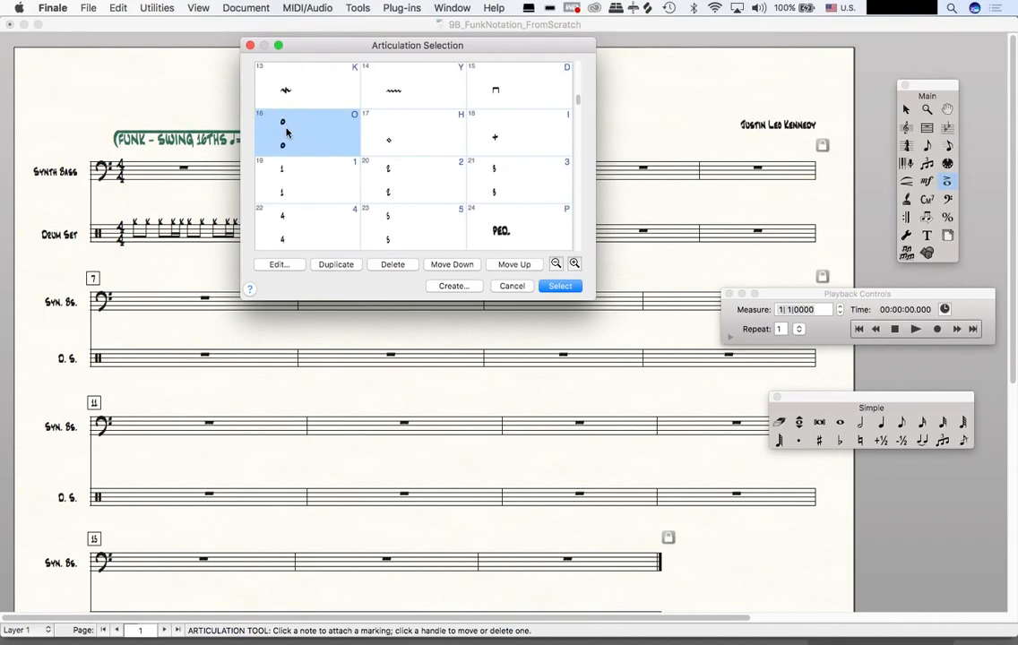
left_click(560, 285)
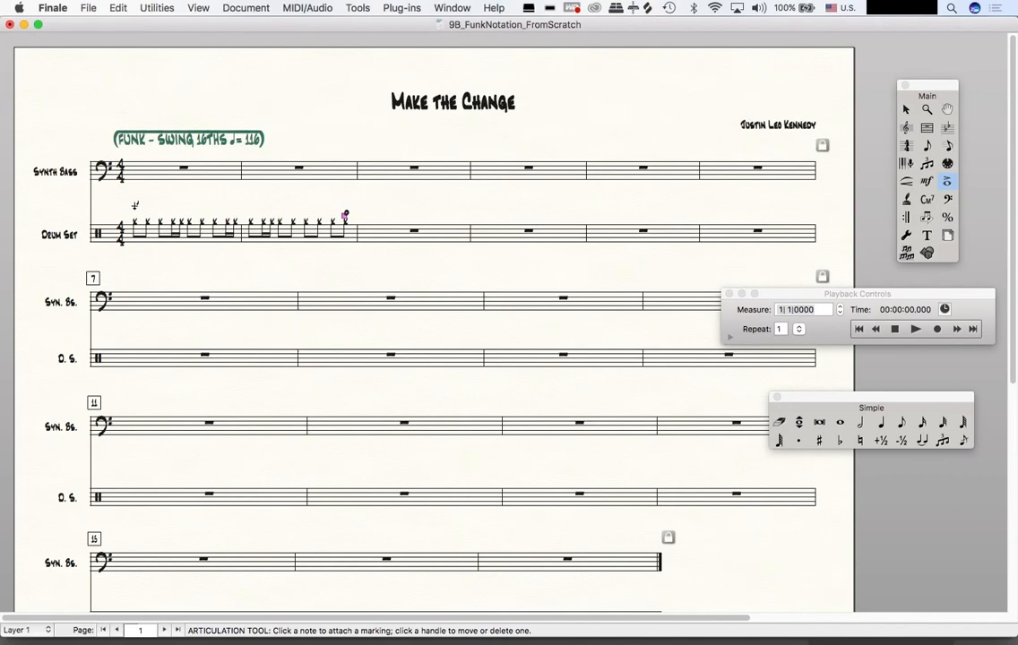
Attach the closed (+) articulation to the first hi-hat note of measure 1 in the Drum Set staff.
left_click(345, 216)
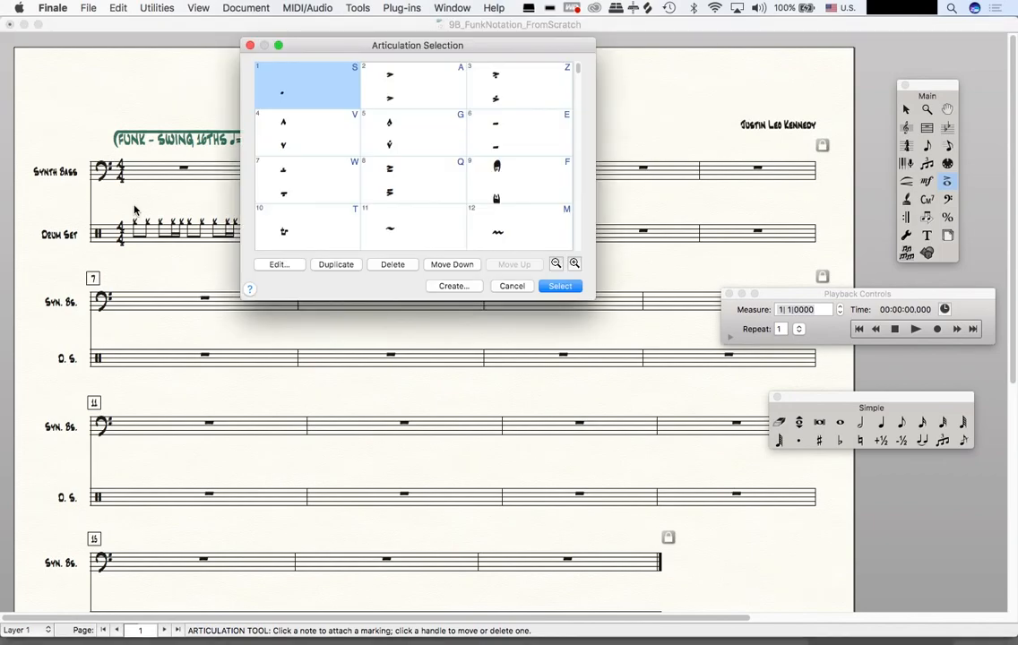
scroll(500, 162, "down", 3)
left_click(513, 172)
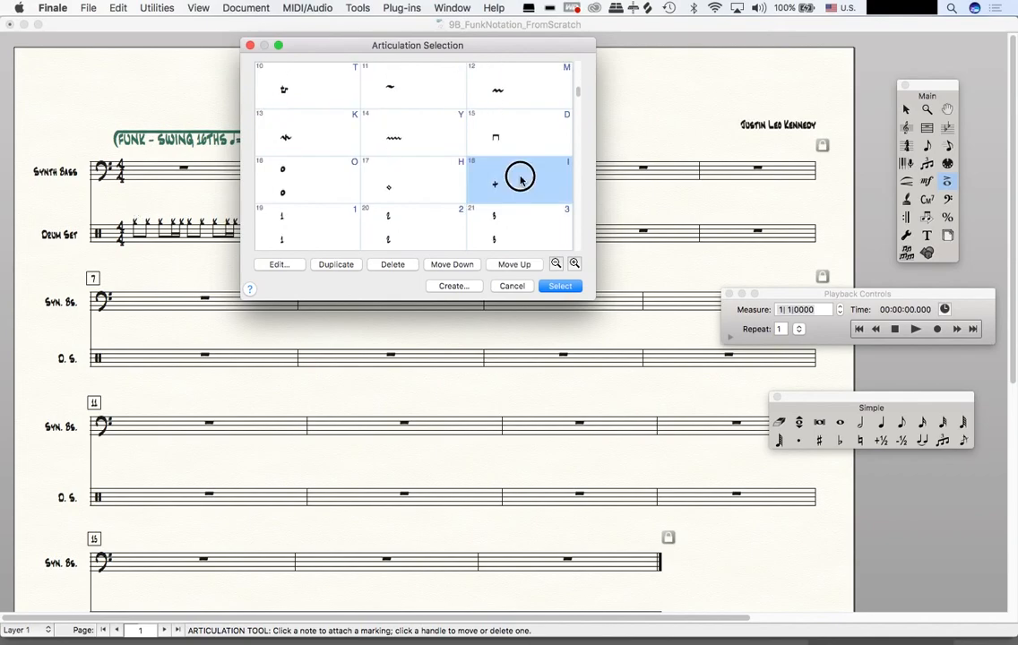
left_click(561, 286)
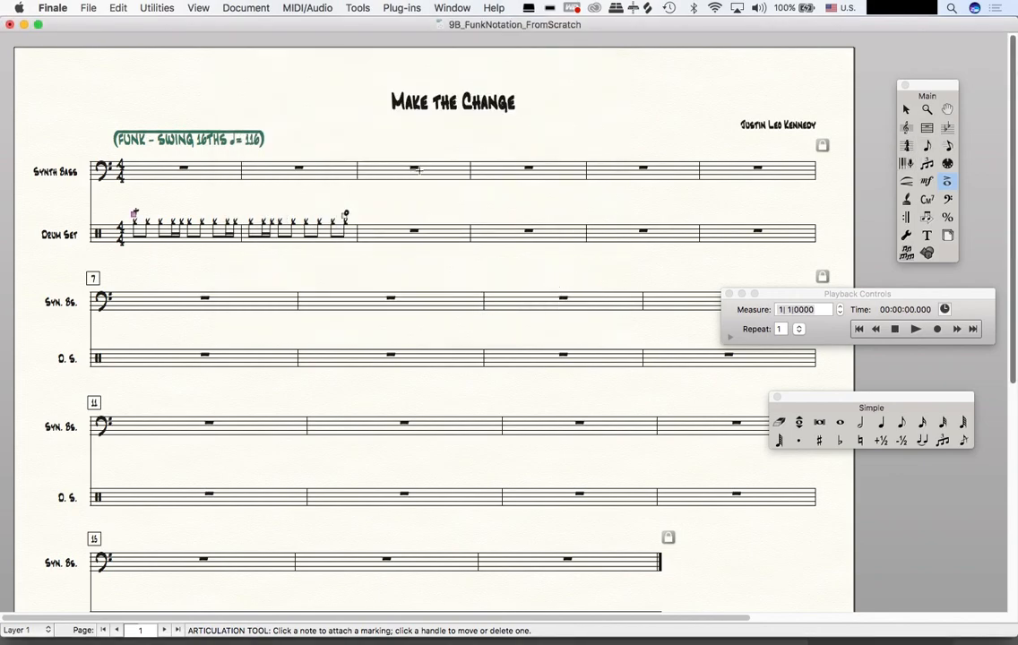
In Layer 2, enter a bass drum quarter note on beat 1 of the Drum Set's first measure using Simple Entry.
key("ctrl+s")
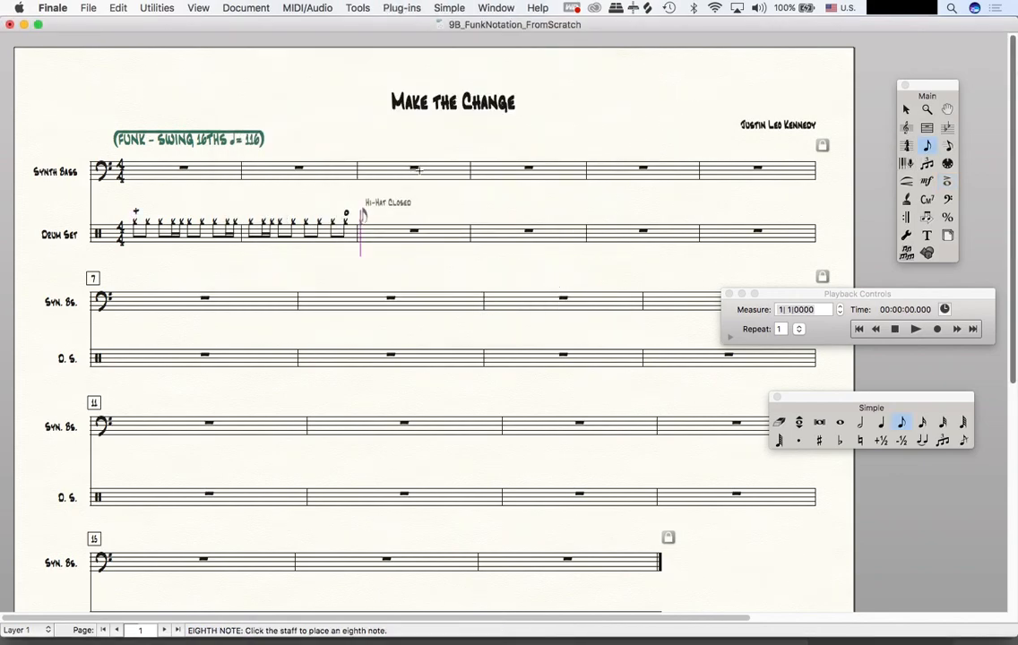
key("alt+super+2")
key("super+Left")
key("super+Left")
key("Up")
key("Up")
key("Up")
key("Up")
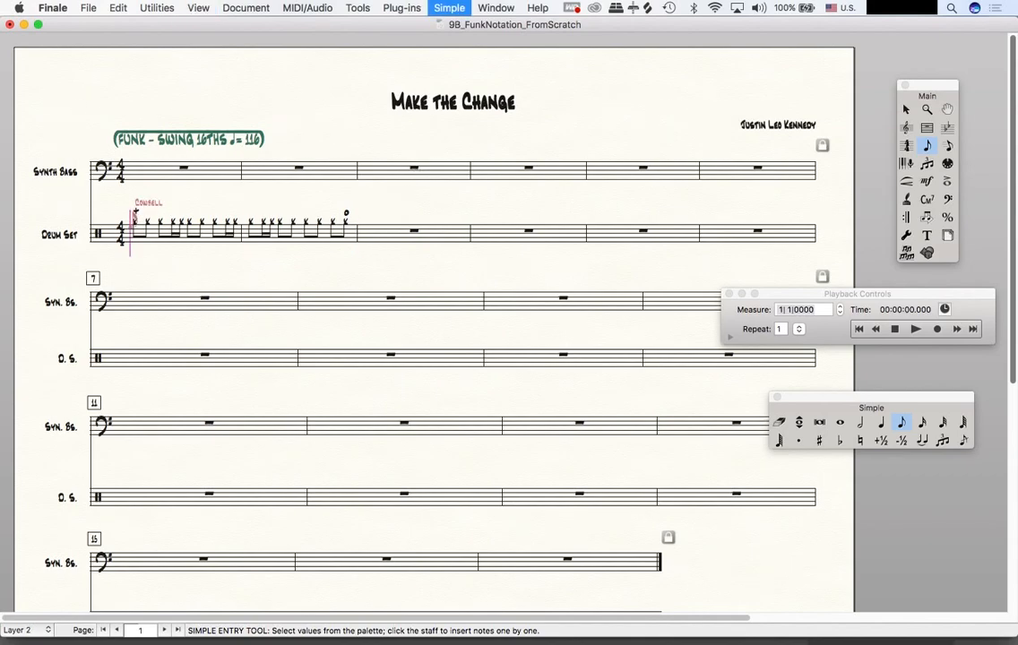
key("Up")
key("5")
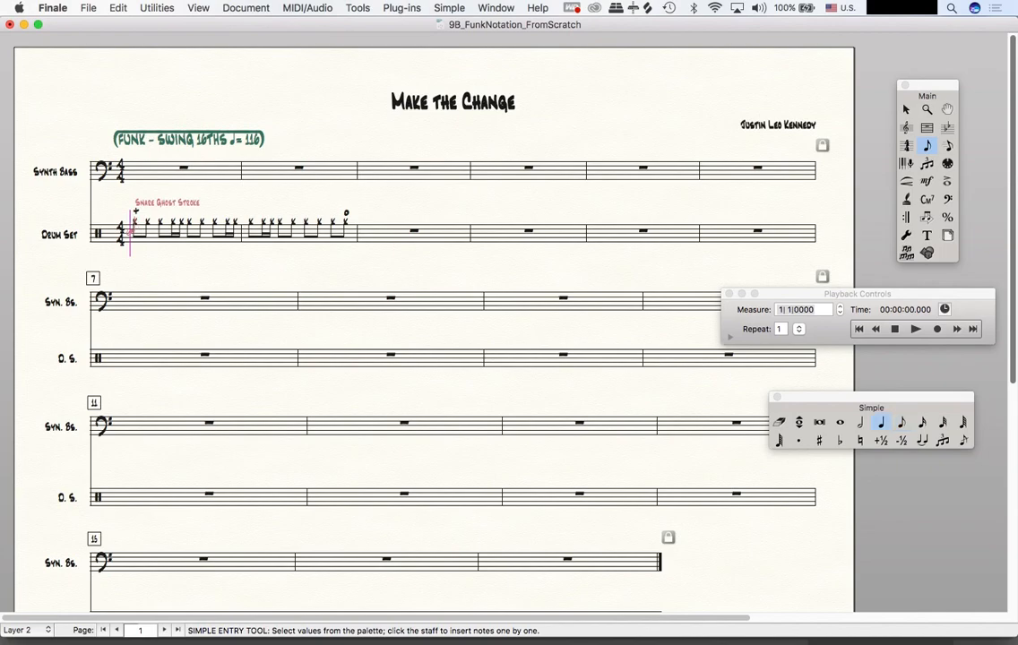
key("Down")
key("Down")
key("Down")
key("Down")
key("Return")
key("Return")
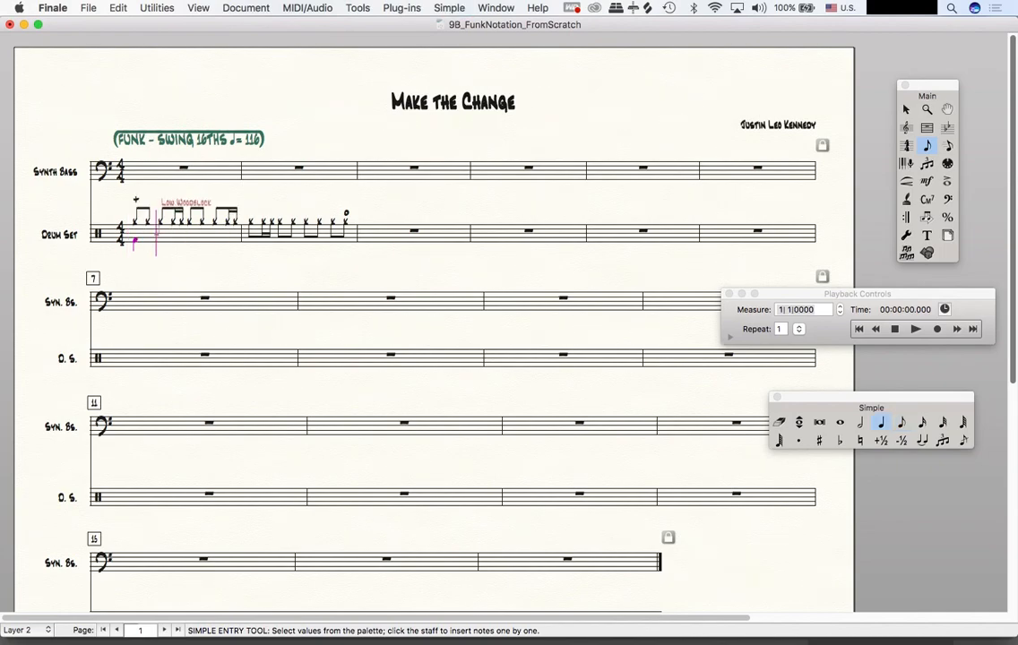
Complete Layer 2 of measure 1 with quarter notes: snare on beat 2, bass drum on beat 3 and snare on beat 4.
key("Return")
key("Return")
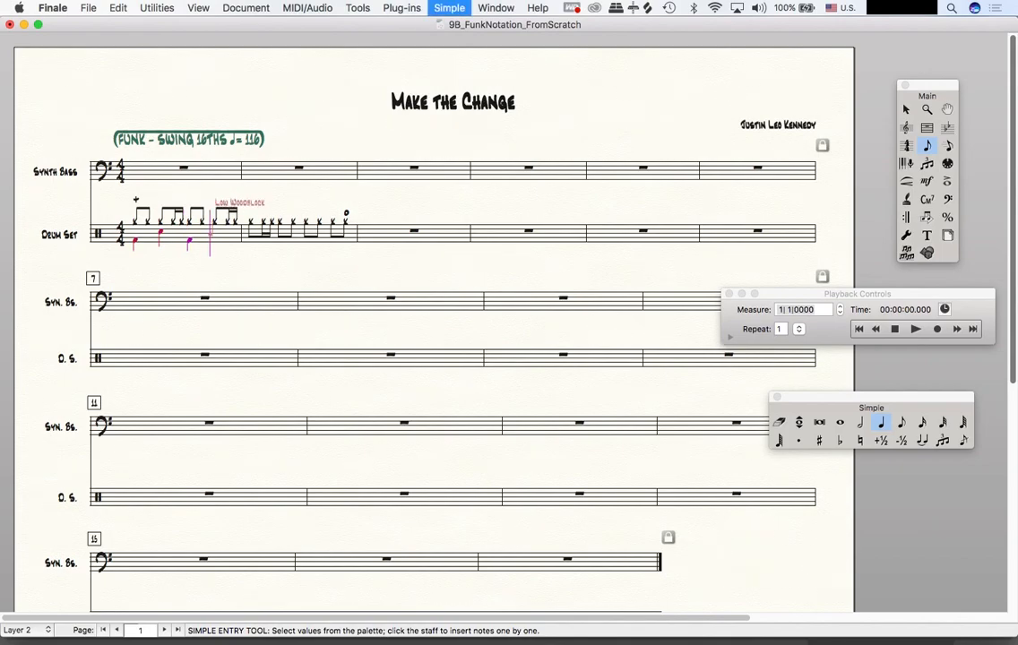
key("Up")
key("Up")
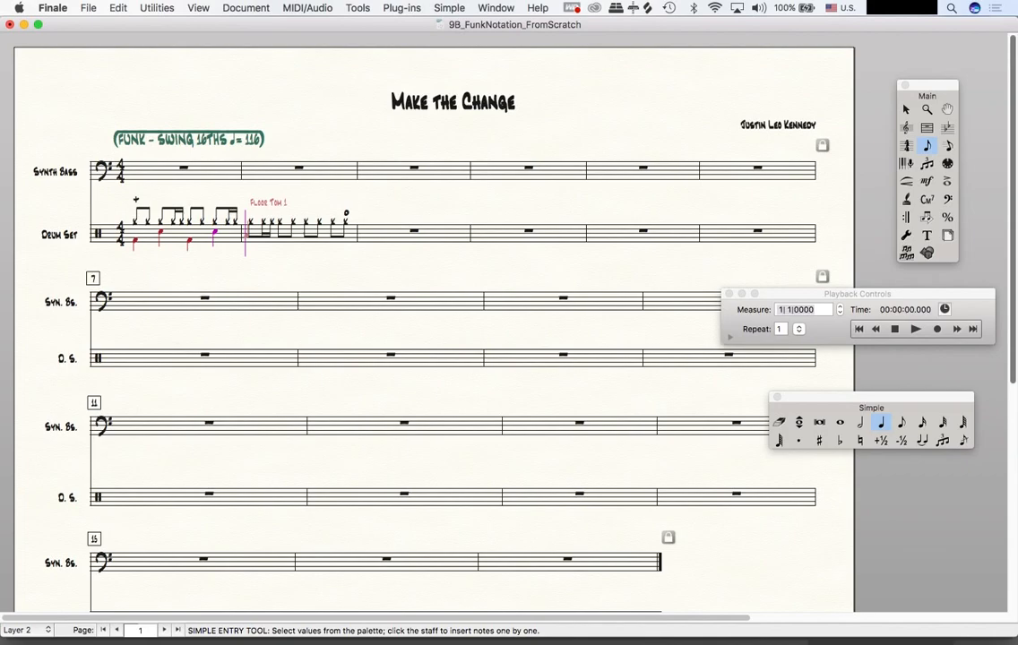
In Layer 2 of measure 2, enter bass drum quarter notes on beats 1 and 3 and quarter rests on beats 2 and 4.
key("Down")
key("Down")
key("Return")
key("BackSpace")
key("Return")
key("BackSpace")
In Layer 1 of measure 2, add Snare Drum notes to the hi-hat notes on beats 2 and 4, and leave note entry.
key("alt+super+1")
key("Left")
key("Left")
key("Left")
key("Left")
key("Left")
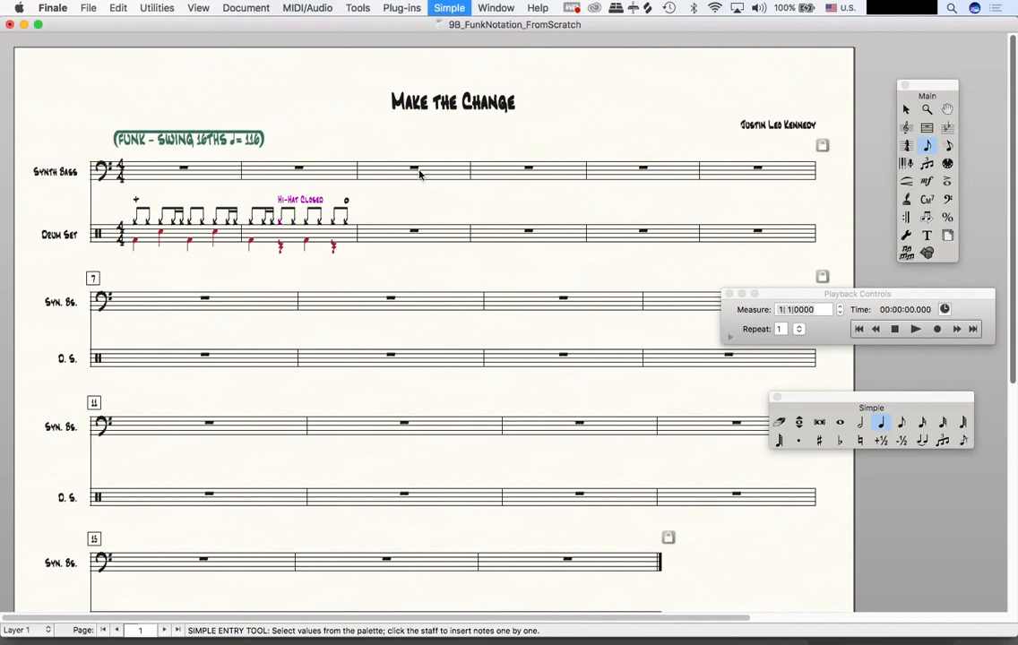
key("Right")
key("Right")
key("Down")
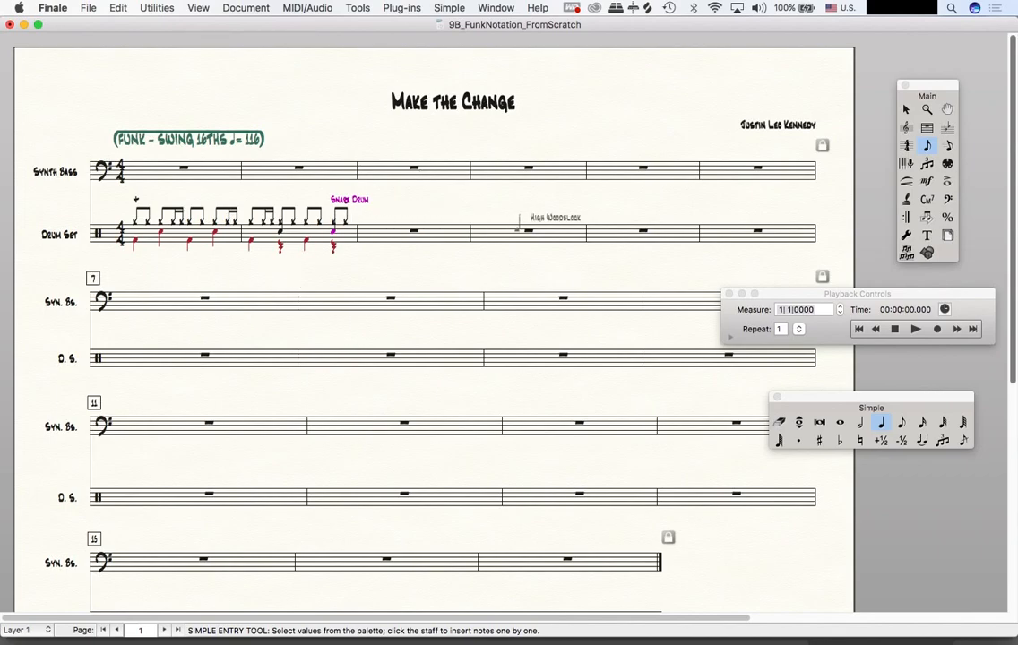
key("Escape")
key("Escape")
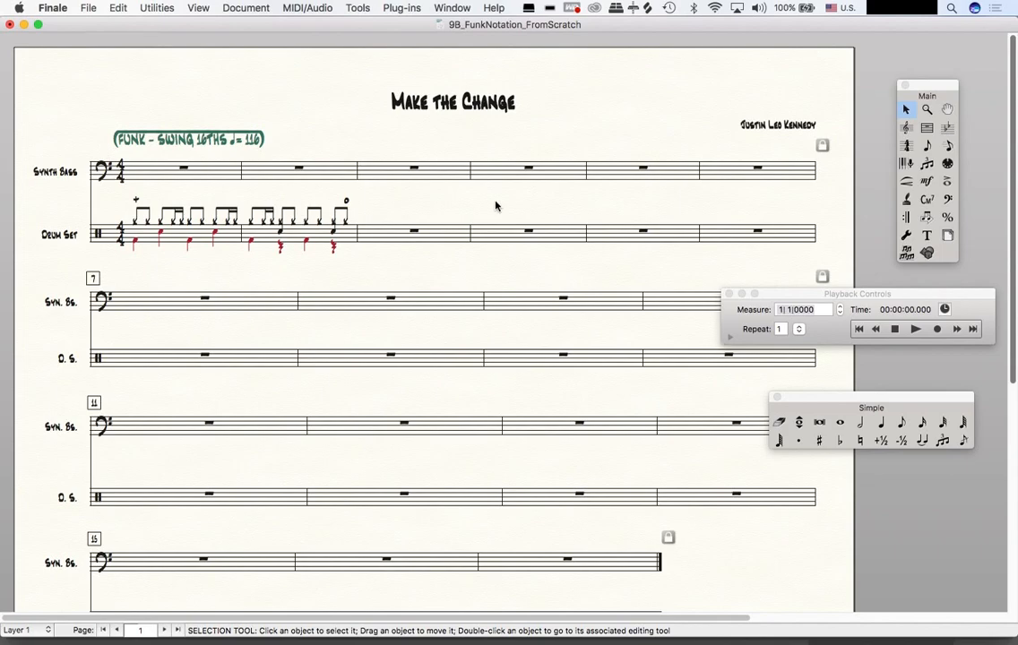
Attach an accent (>) articulation to the Layer 1 snare and hi-hat note on beat 2 of Drum Set measure 2.
left_click(947, 181)
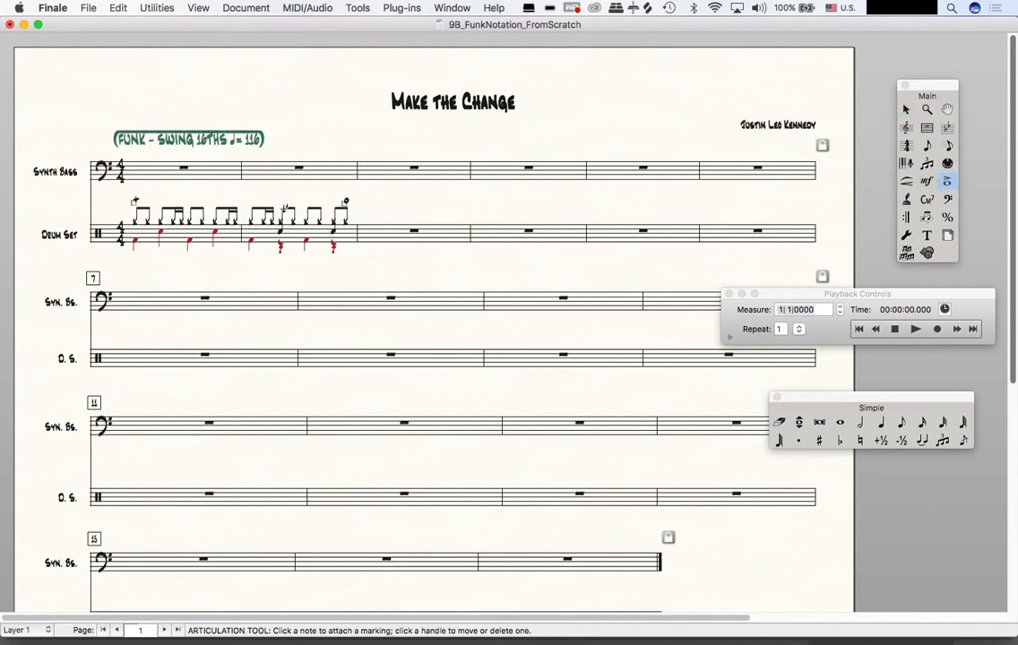
left_click(253, 188)
left_click(412, 89)
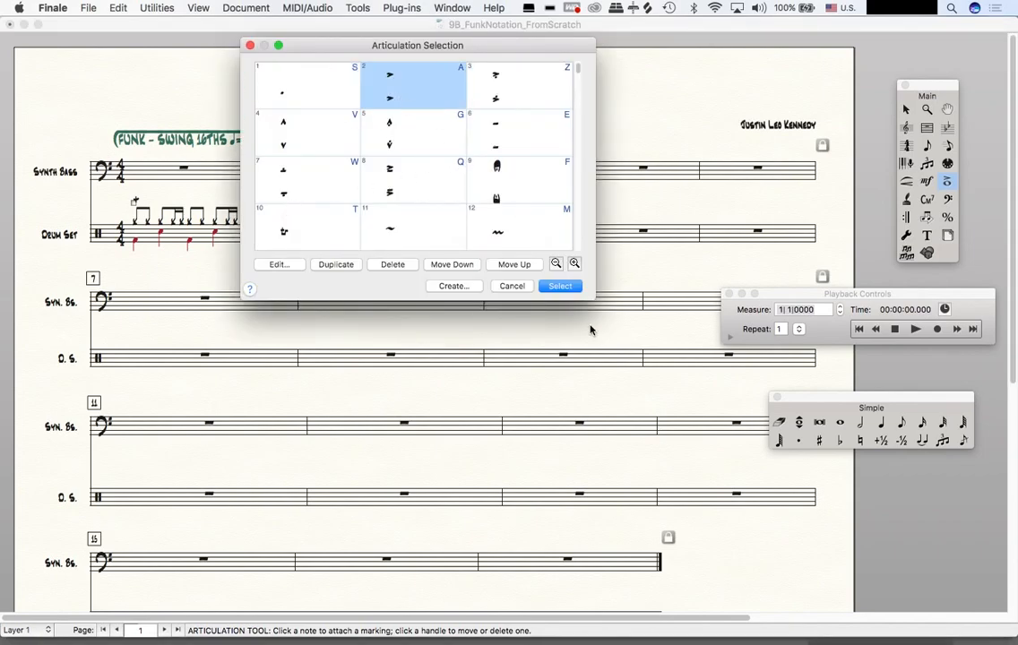
left_click(560, 286)
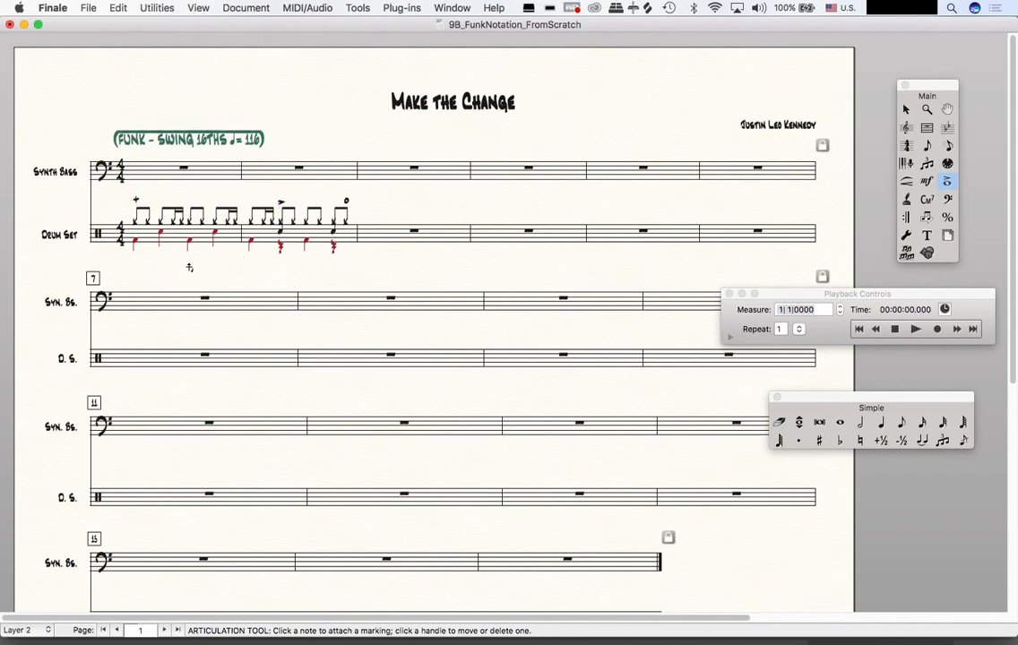
Try attaching an accent (>) to the Layer 2 snare note on beat 2 of Drum Set measure 1, and remove it.
left_click(144, 229)
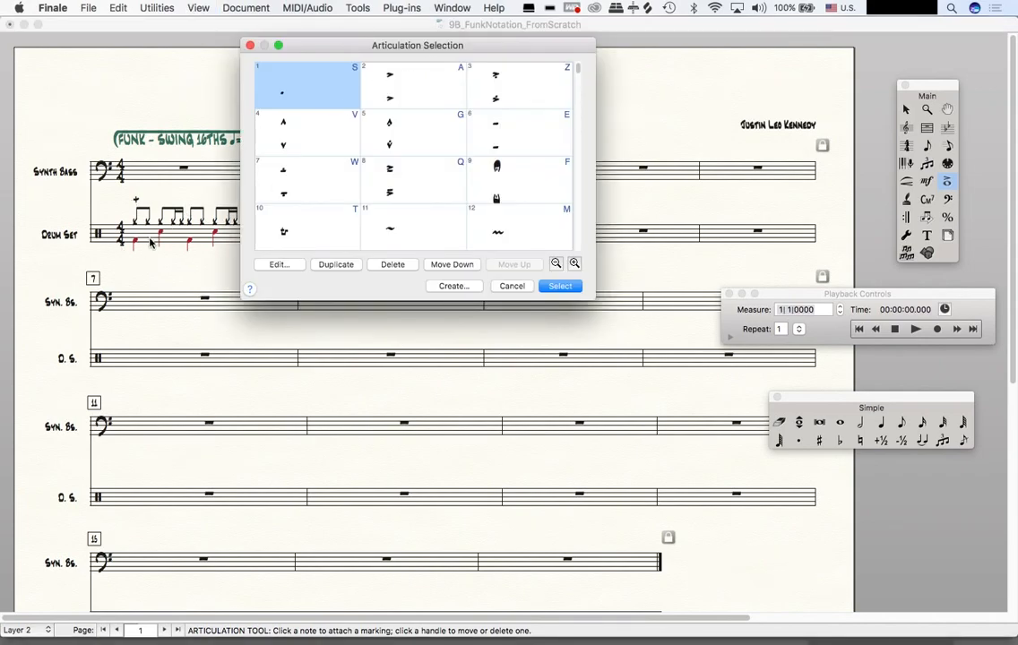
left_click(420, 89)
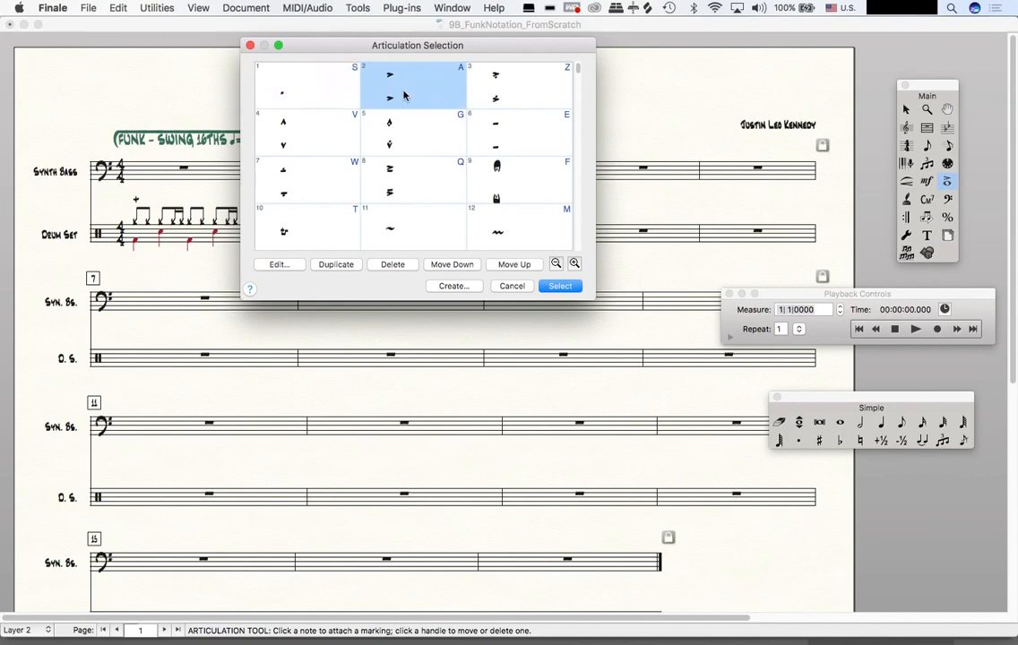
left_click(562, 286)
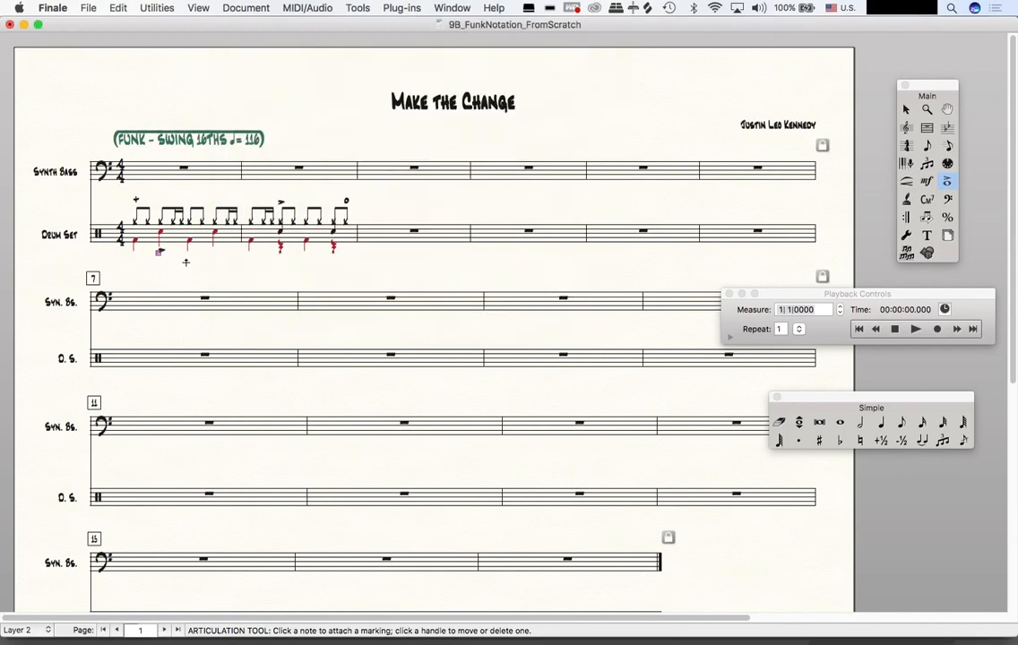
left_click(160, 254)
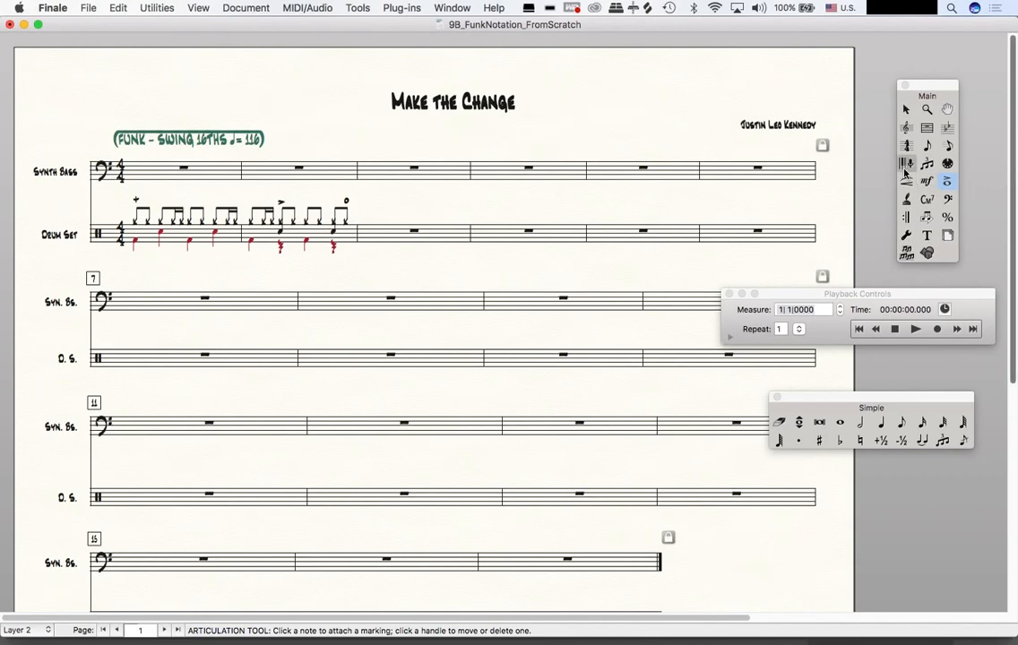
In Layer 1 of Drum Set measure 2, delete the beat 2 accent and the snare notes on beats 2 and 4, keeping the hi-hats.
key("super+alt+1")
left_click(278, 202)
key("ctrl+s")
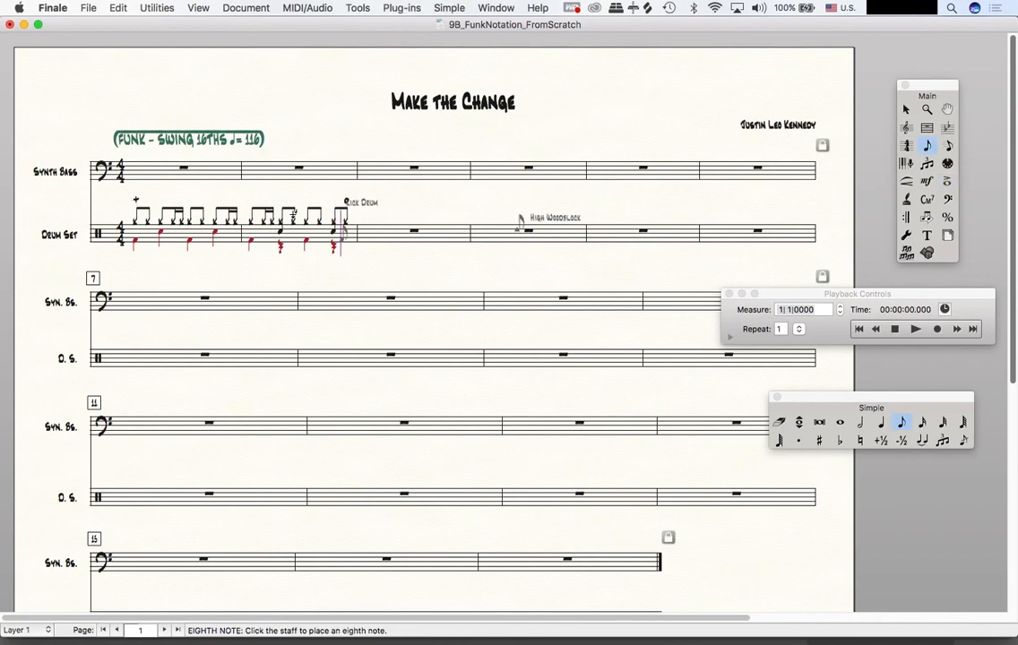
key("Left")
key("Left")
key("Right")
key("Left")
key("Left")
key("Left")
key("Left")
key("Right")
key("Right")
key("Right")
key("Right")
key("Right")
In Layer 2 of measure 2, replace everything after beat 1 with quarter notes: snare on beat 2, bass drum on beat 3, snare on beat 4.
key("super+alt+shift+2")
key("Left")
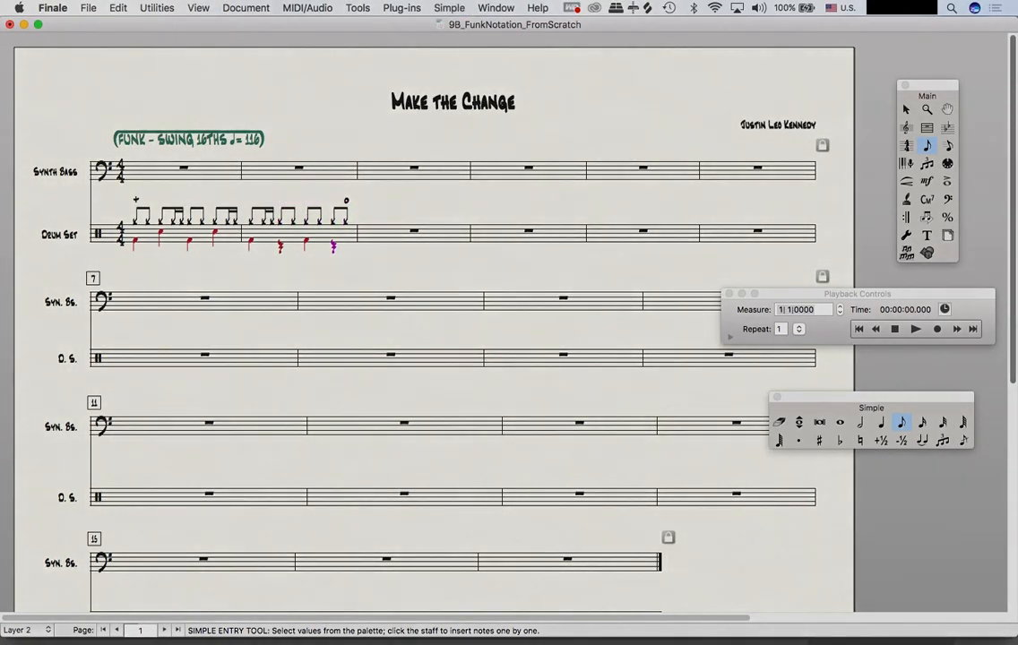
key("BackSpace")
key("BackSpace")
key("BackSpace")
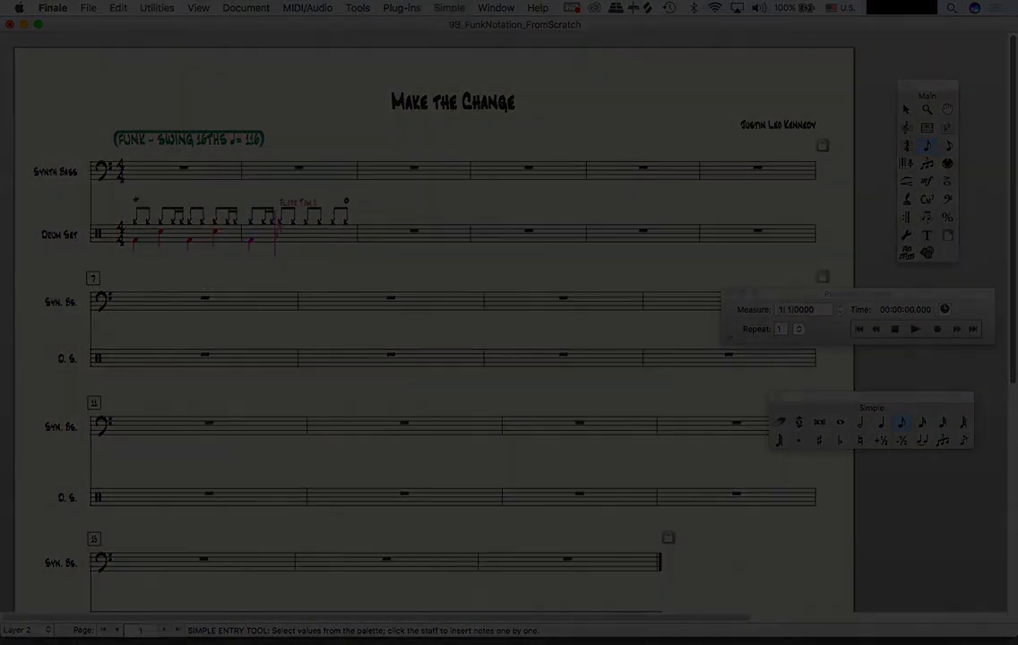
key("Return")
key("Return")
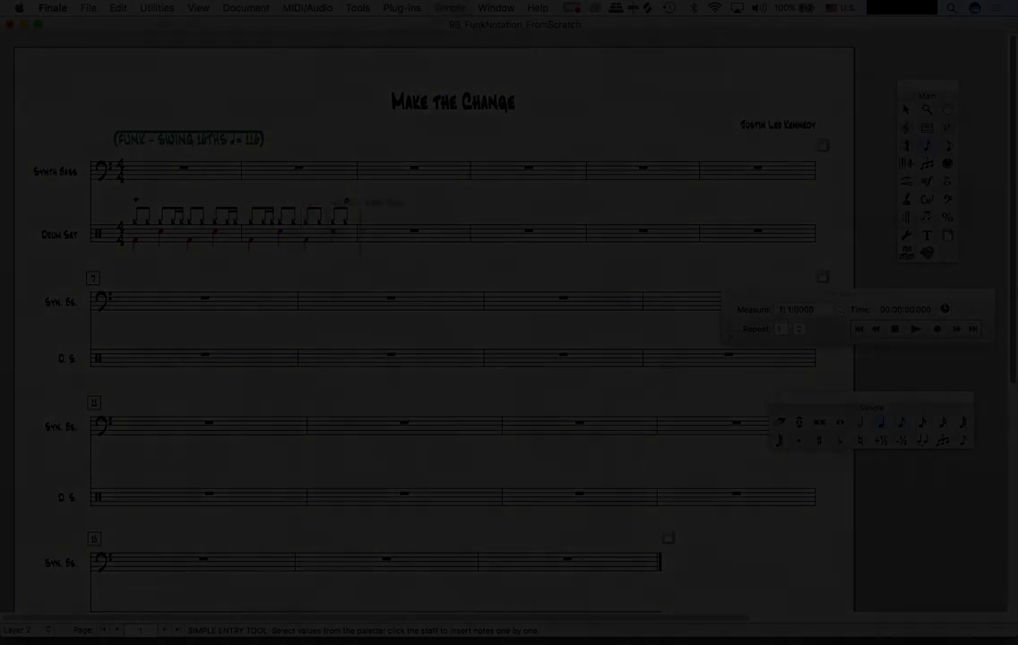